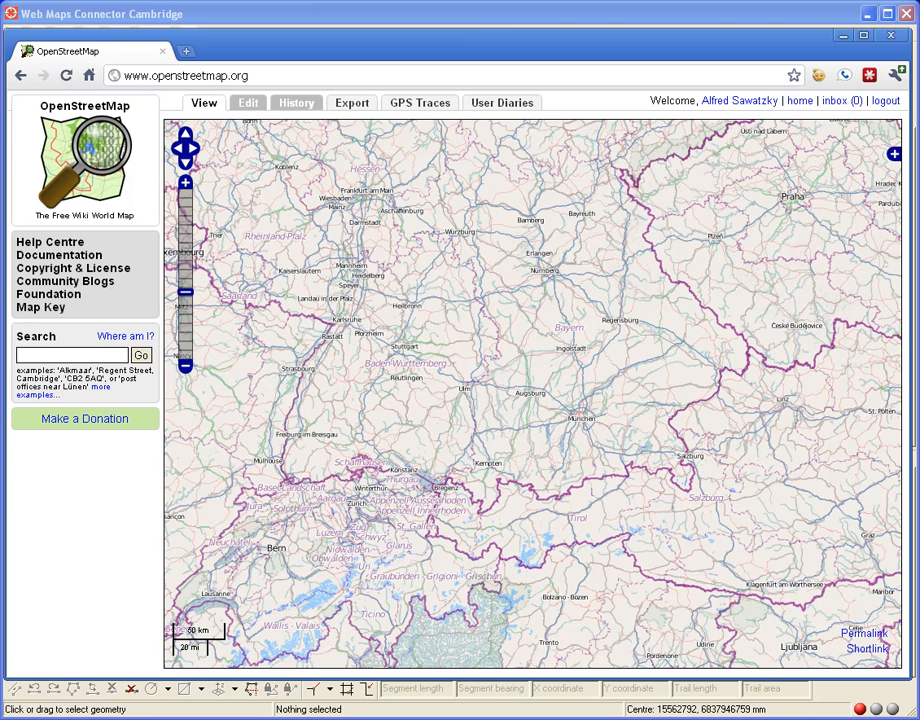
- Switch to Web Maps Connector and zoom the OSM (mapnik) map out from Cambridge to the surrounding region, then refresh it
{"action": "left_click", "coordinate": [480, 15]}
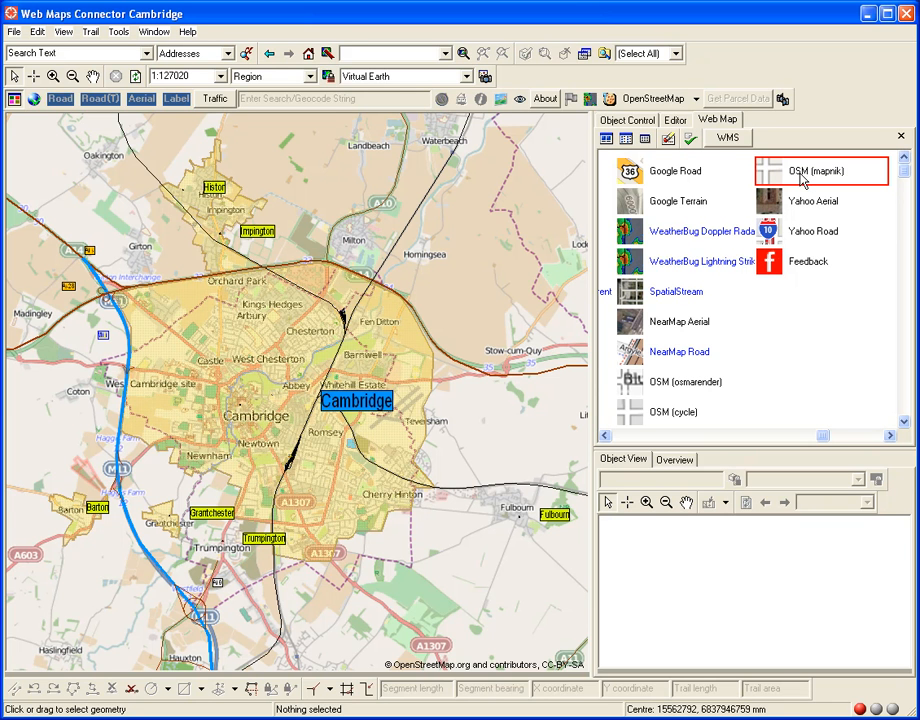
{"action": "left_click", "coordinate": [72, 76]}
{"action": "left_click", "coordinate": [397, 422]}
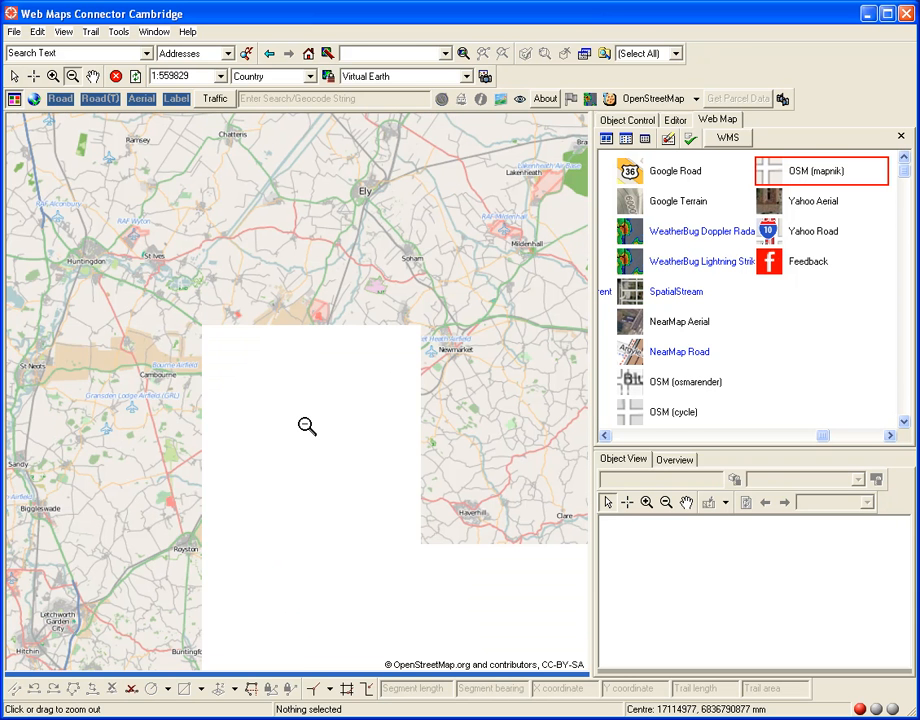
{"action": "left_click", "coordinate": [137, 78]}
{"action": "left_click", "coordinate": [137, 78]}
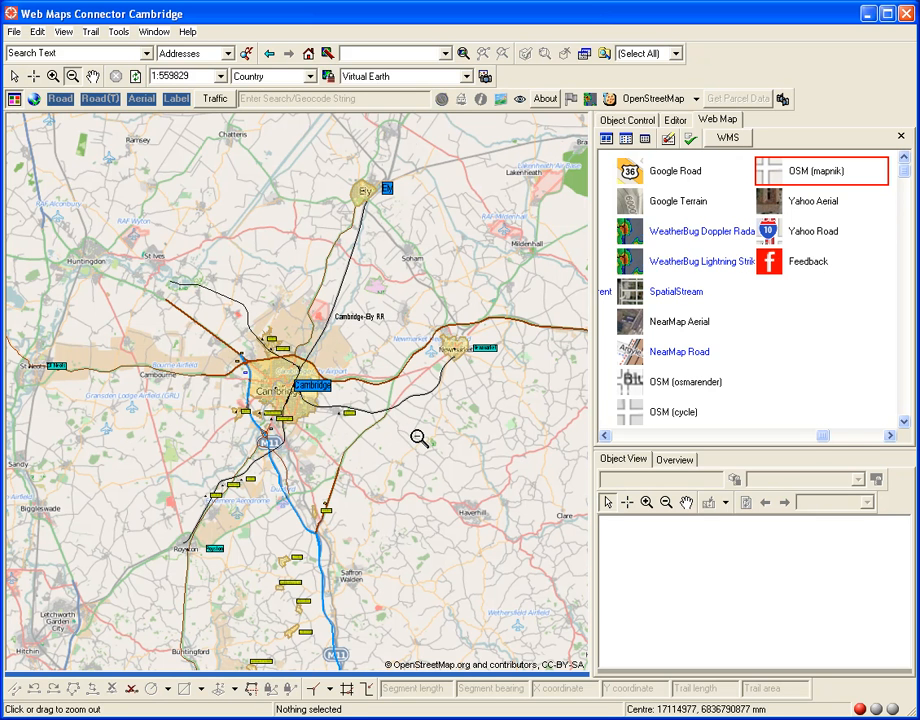
- Display the Cambridge region with the OSM (osmarender) base map and with the OSM (cycle) base map
{"action": "left_click", "coordinate": [650, 381]}
{"action": "left_click", "coordinate": [690, 138]}
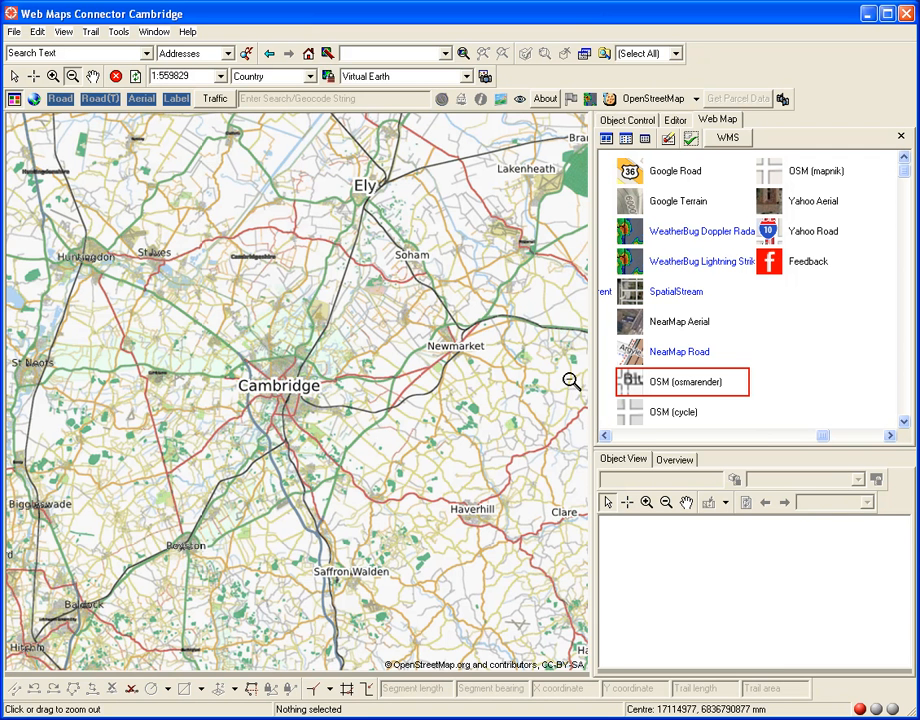
{"action": "left_click", "coordinate": [643, 416]}
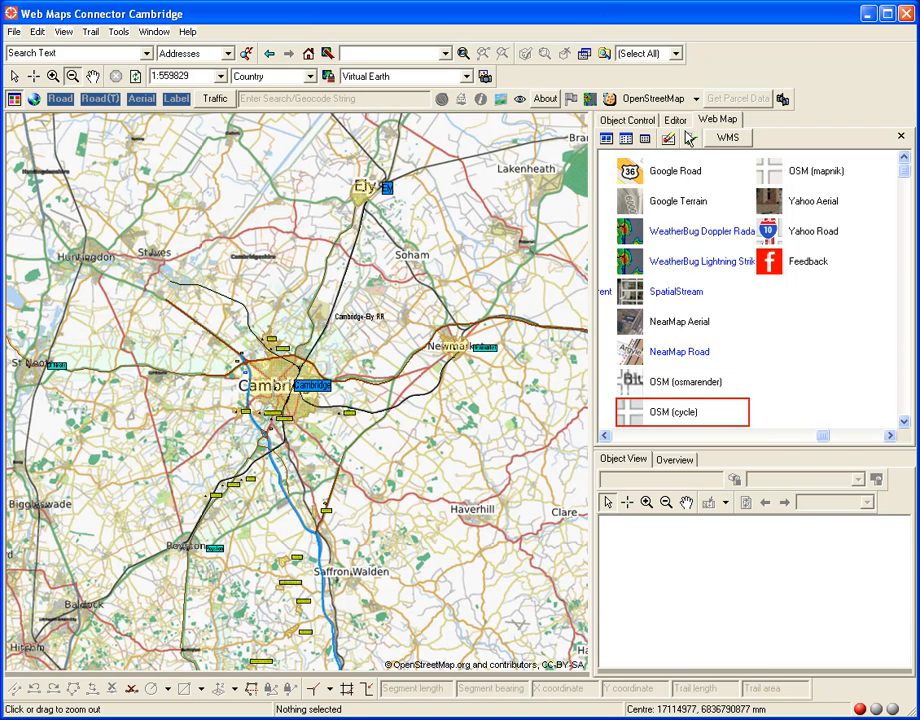
{"action": "left_click", "coordinate": [690, 138]}
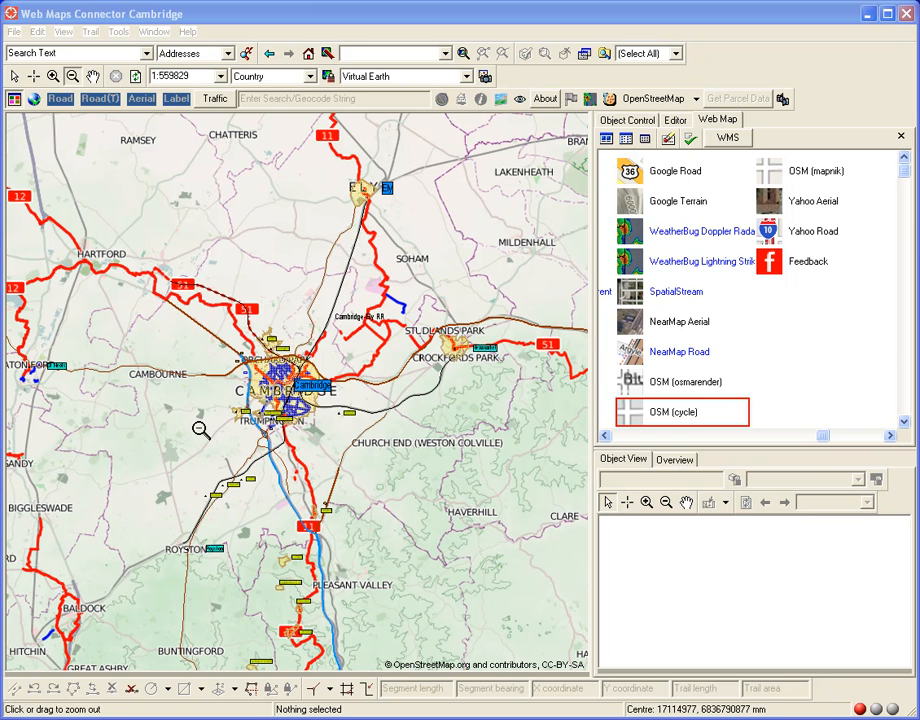
- Set the base map to OSM (mapnik) and navigate to the streets around Humboldtstraße in Lechhausen, Augsburg
{"action": "left_click", "coordinate": [772, 174]}
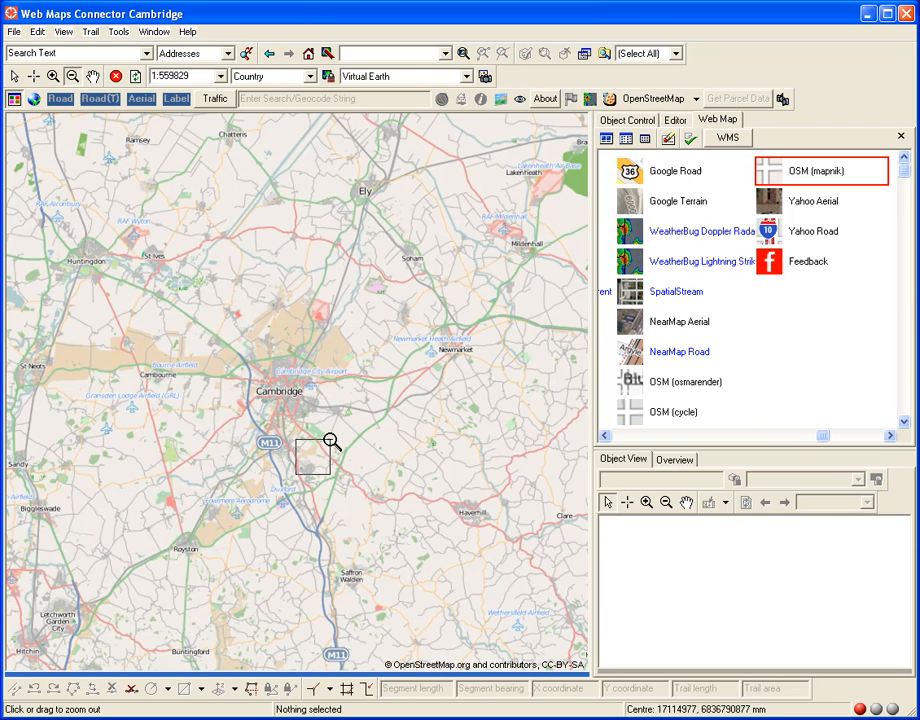
{"action": "left_click_drag", "start_coordinate": [330, 439], "coordinate": [330, 438]}
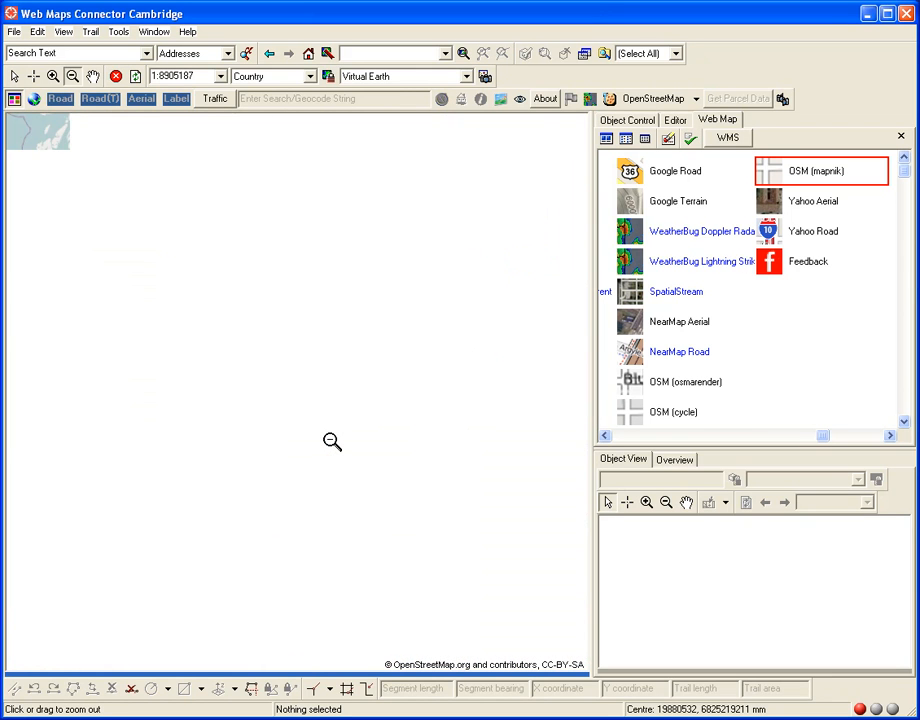
{"action": "left_click_drag", "start_coordinate": [489, 507], "coordinate": [296, 423]}
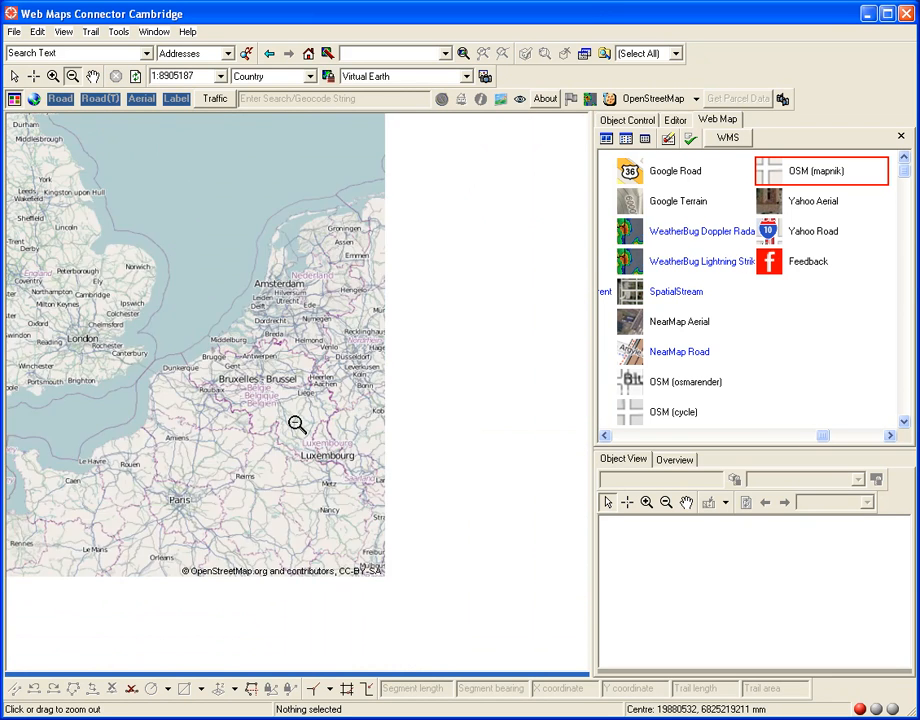
{"action": "left_click", "coordinate": [53, 76]}
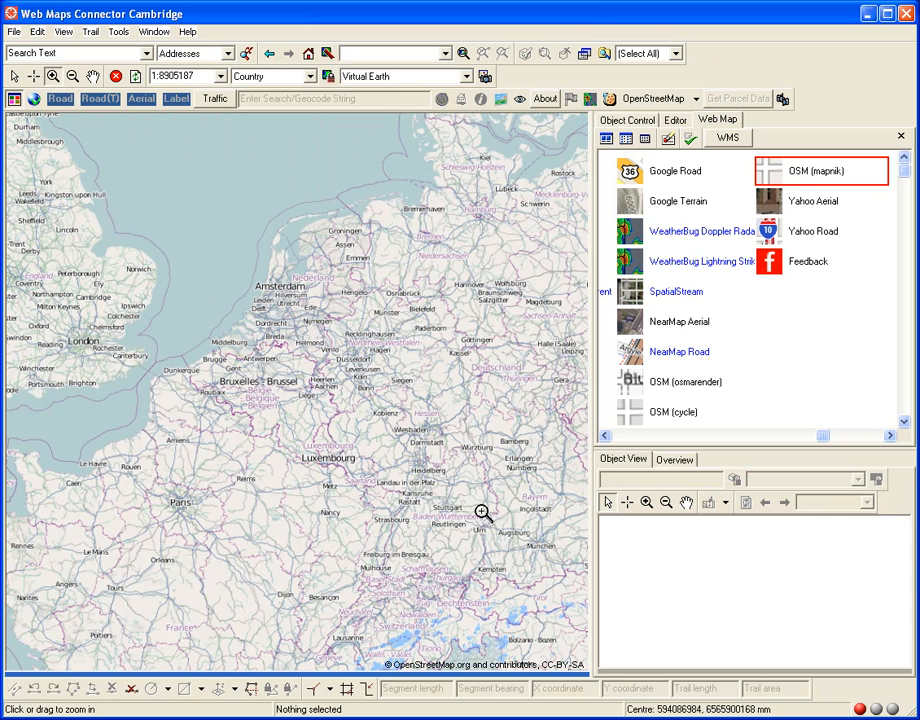
{"action": "left_click_drag", "start_coordinate": [493, 517], "coordinate": [558, 556]}
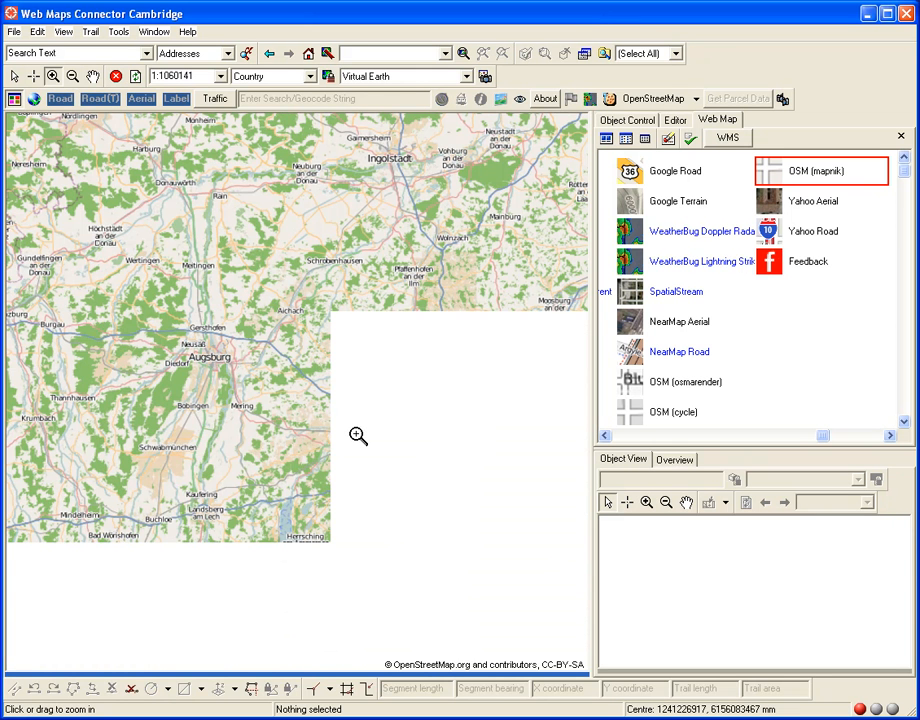
{"action": "left_click_drag", "start_coordinate": [190, 345], "coordinate": [253, 381]}
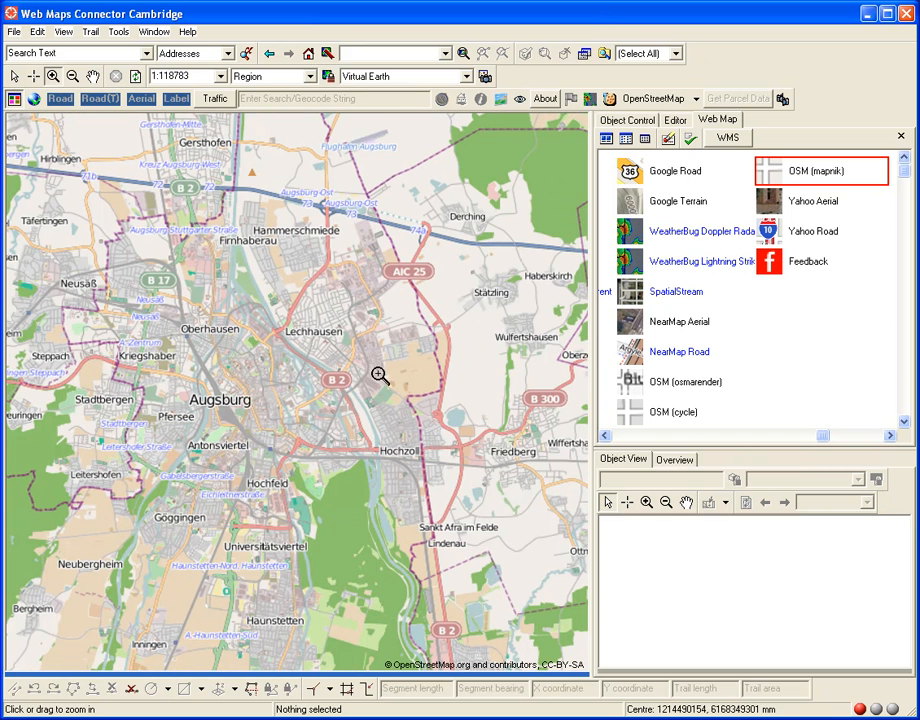
{"action": "left_click_drag", "start_coordinate": [289, 301], "coordinate": [363, 357]}
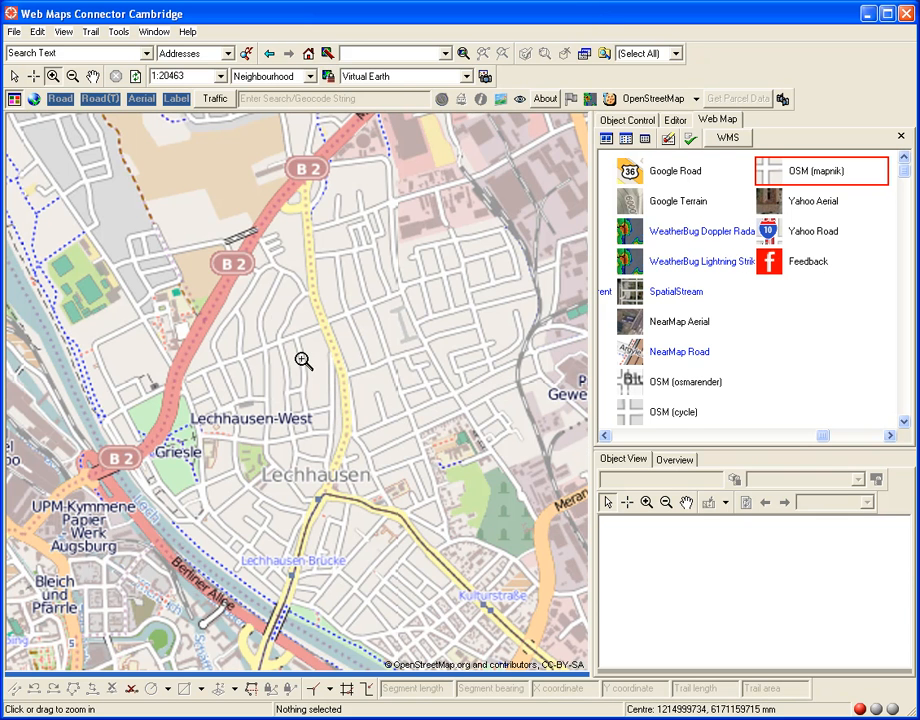
{"action": "left_click_drag", "start_coordinate": [218, 418], "coordinate": [324, 529]}
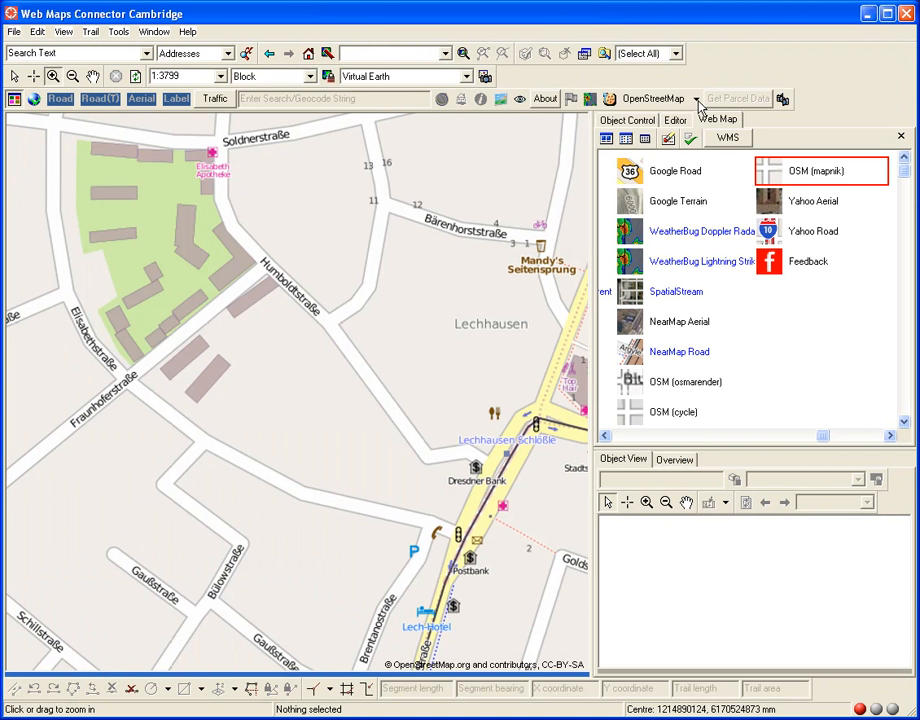
- Open the current map area in JOSM and add the Bing Sat imagery as a background layer
{"action": "left_click", "coordinate": [696, 100]}
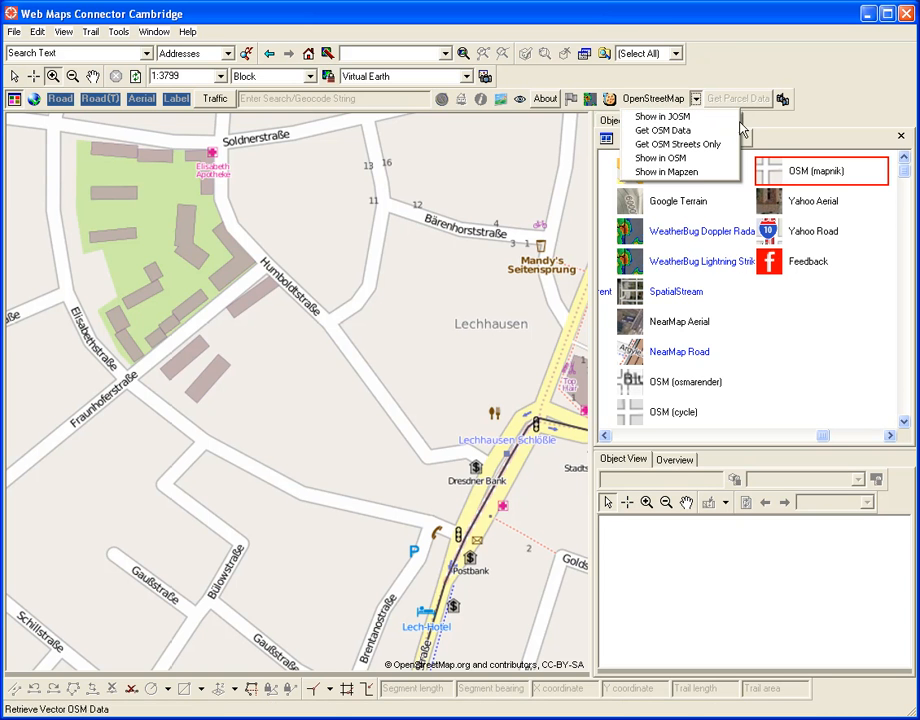
{"action": "left_click", "coordinate": [723, 118]}
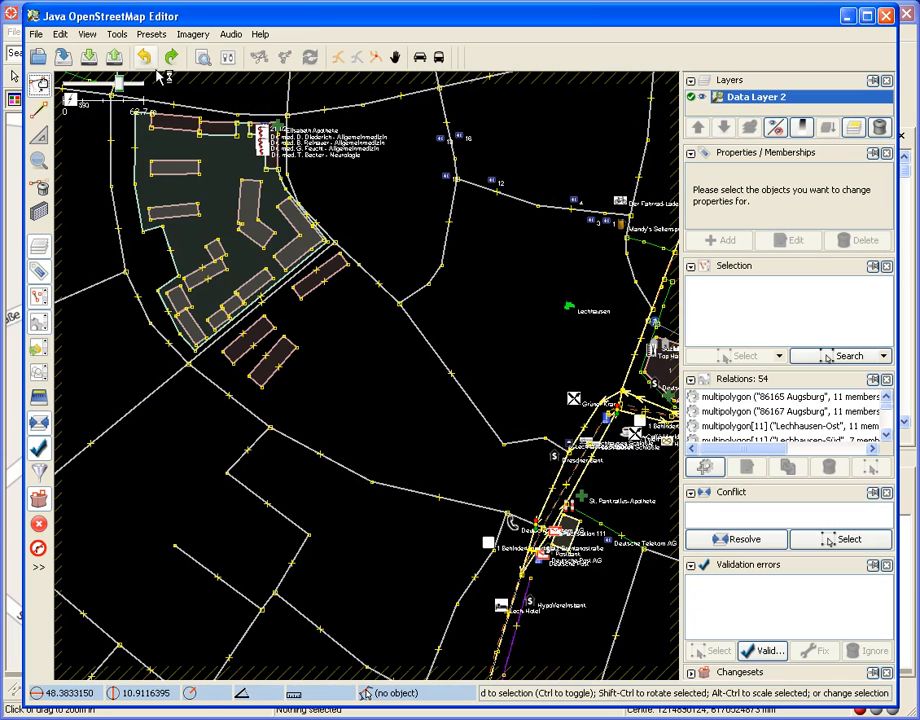
{"action": "left_click", "coordinate": [187, 35]}
{"action": "left_click", "coordinate": [212, 54]}
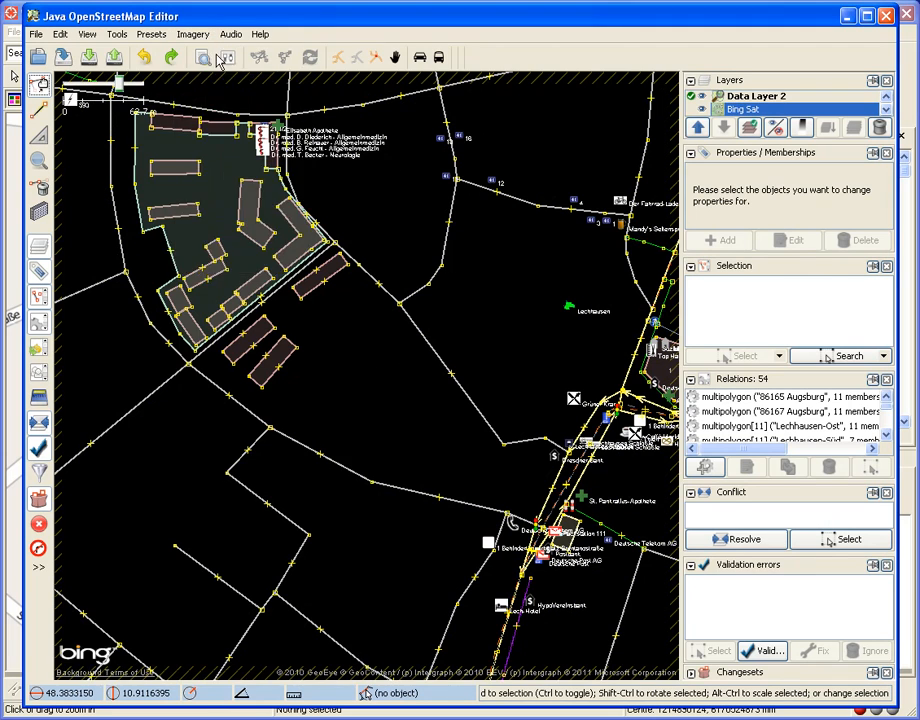
- Trace the large grey-roofed building southwest of Humboldtstraße as a rectangular building about 13 m wide, and select its outline
{"action": "scroll", "coordinate": [381, 366], "scroll_direction": "up", "scroll_amount": 3}
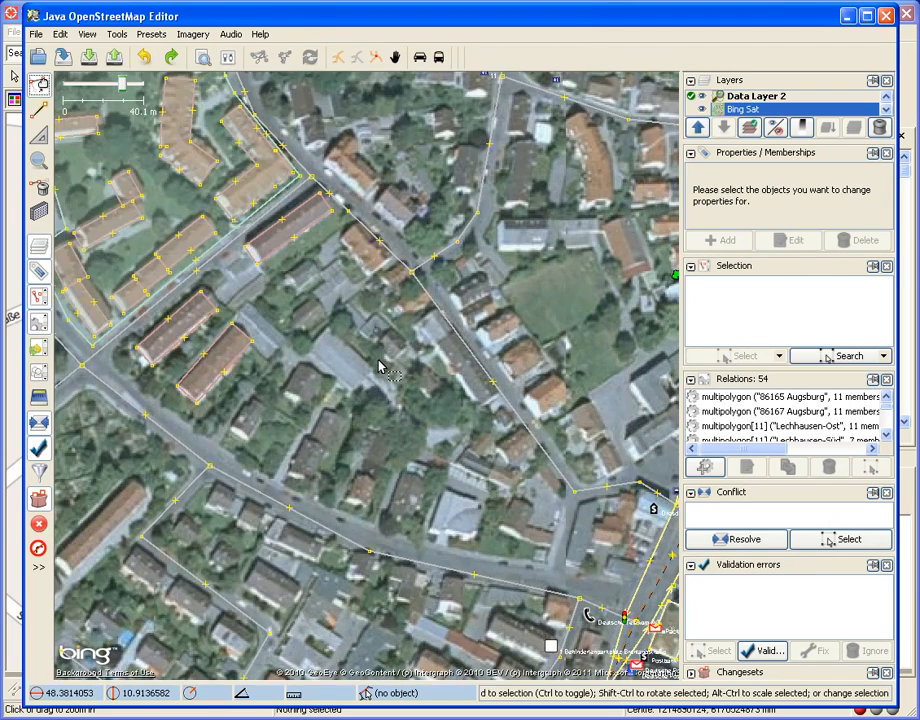
{"action": "scroll", "coordinate": [380, 365], "scroll_direction": "up", "scroll_amount": 2}
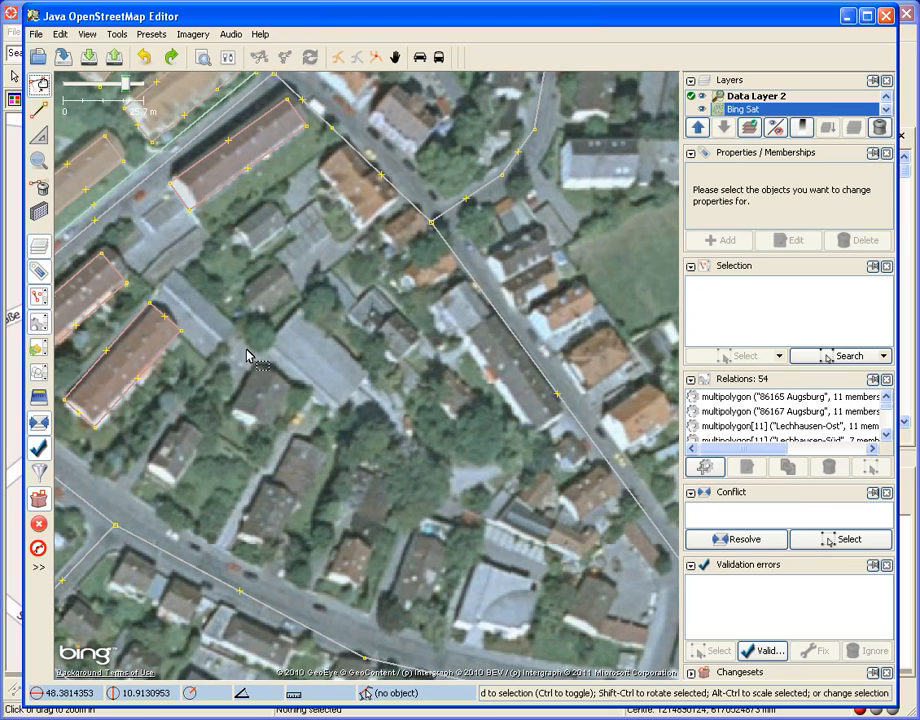
{"action": "key", "text": "b"}
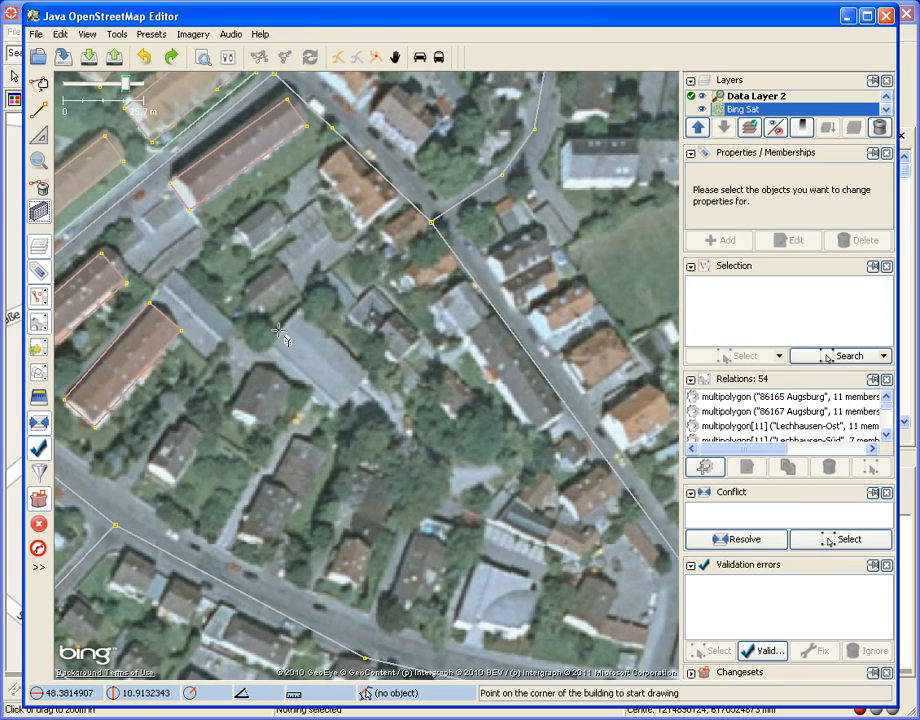
{"action": "left_click", "coordinate": [341, 404]}
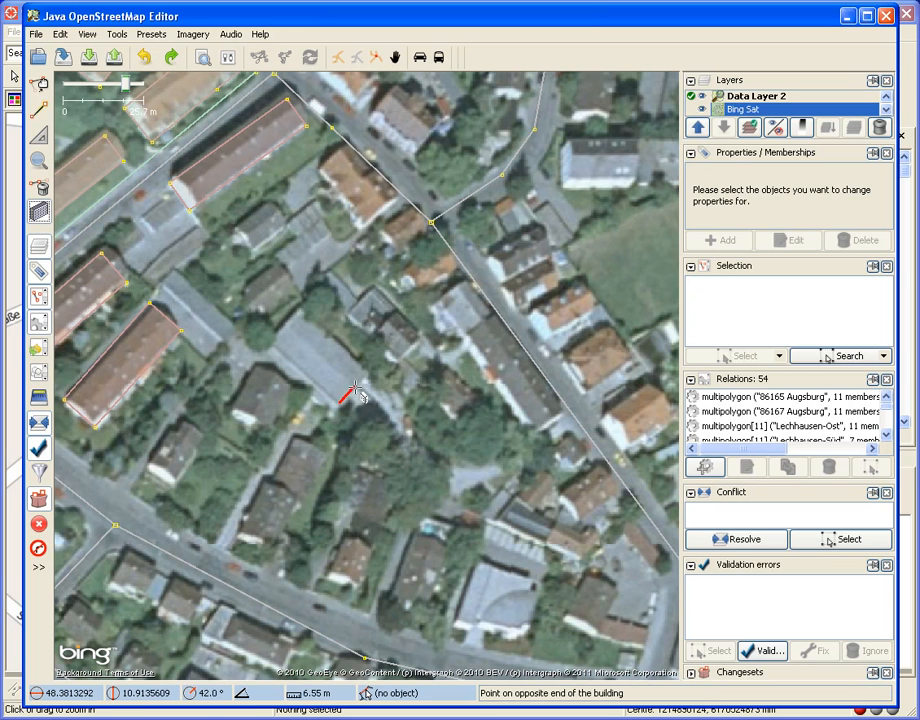
{"action": "left_click", "coordinate": [276, 346]}
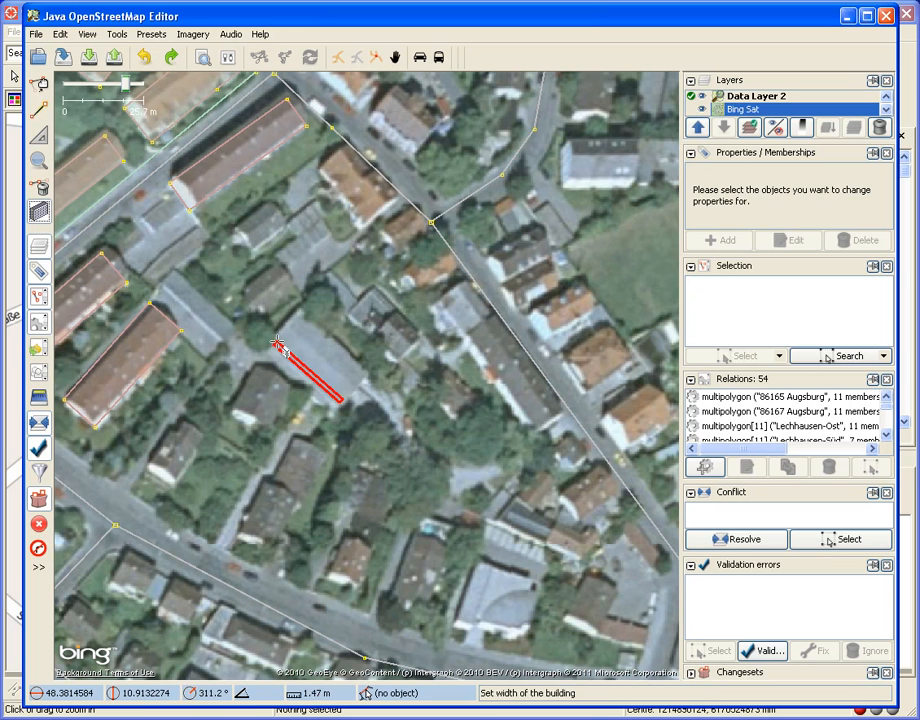
{"action": "left_click", "coordinate": [302, 315]}
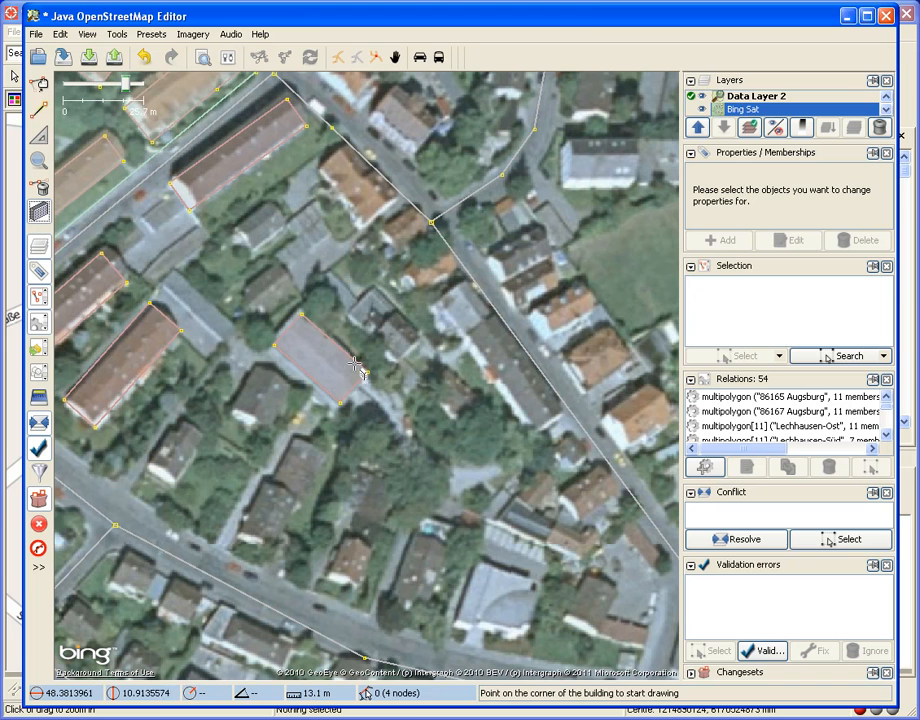
{"action": "key", "text": "s"}
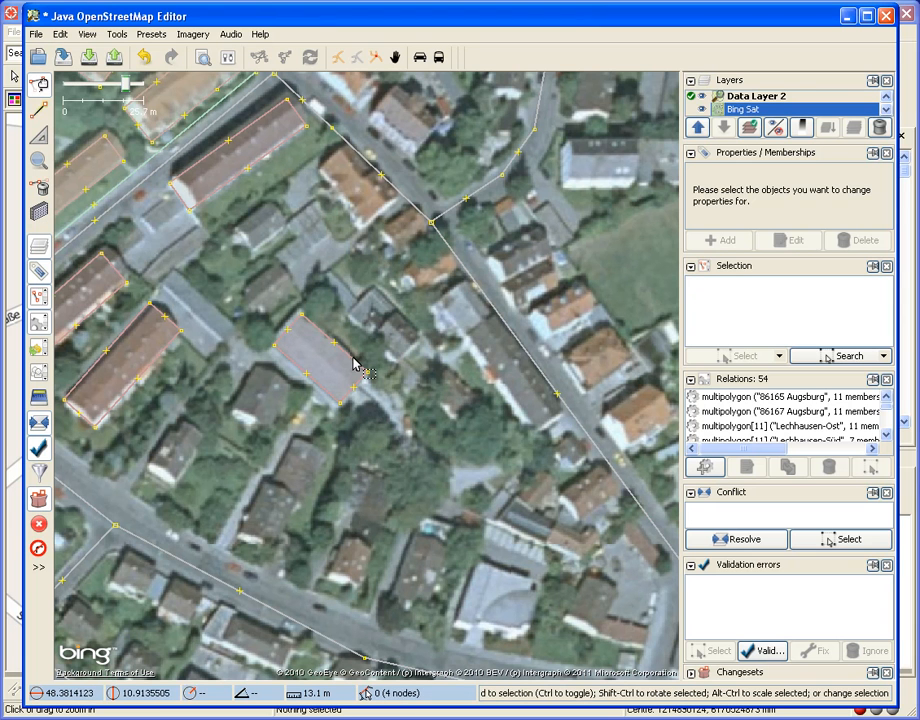
{"action": "left_click", "coordinate": [353, 364]}
- Discard a misplaced outline and draw a rectangular building about 13 m wide over the house just southwest of the selected building
{"action": "key", "text": "b"}
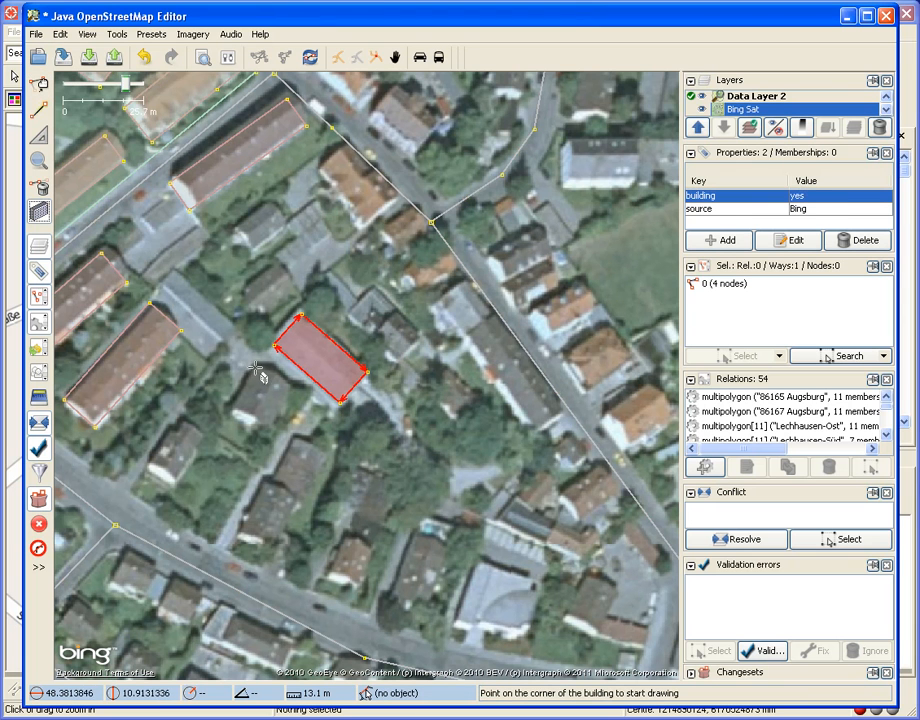
{"action": "left_click", "coordinate": [224, 403]}
{"action": "key", "text": "Escape"}
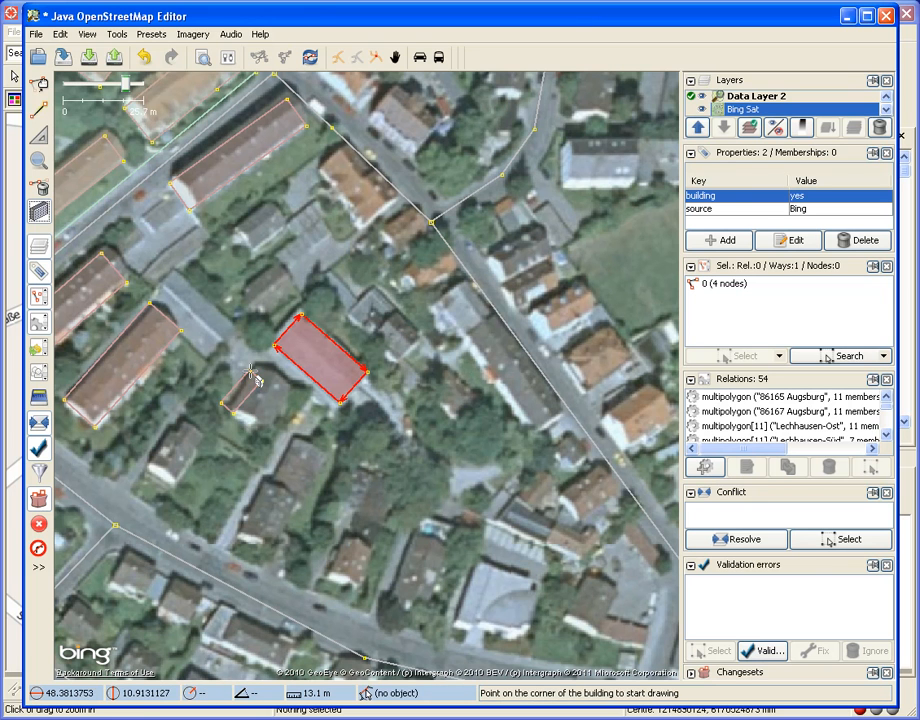
{"action": "left_click", "coordinate": [235, 418]}
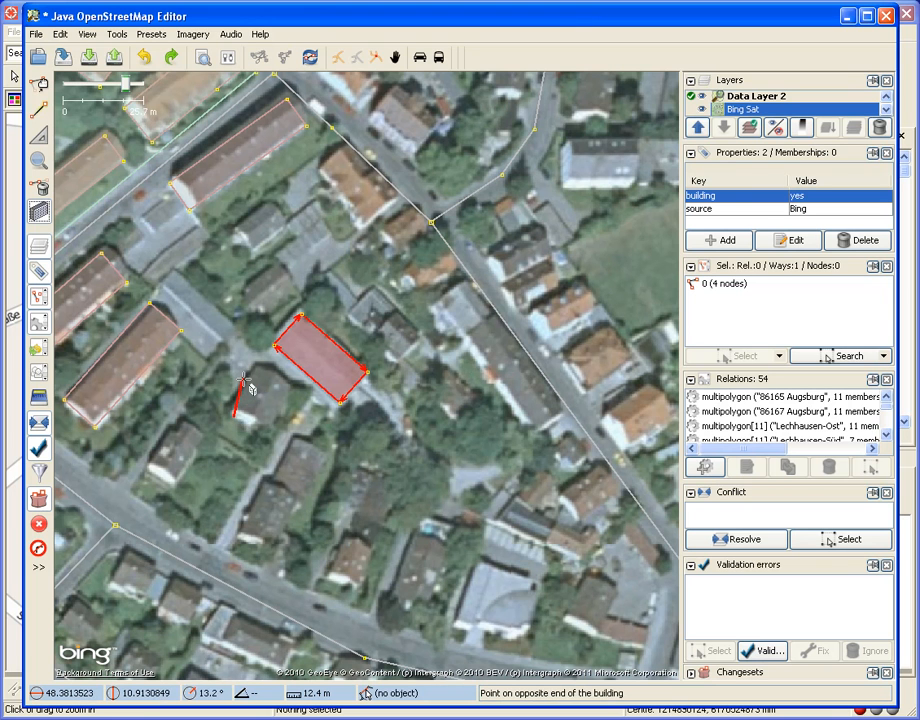
{"action": "left_click", "coordinate": [259, 371]}
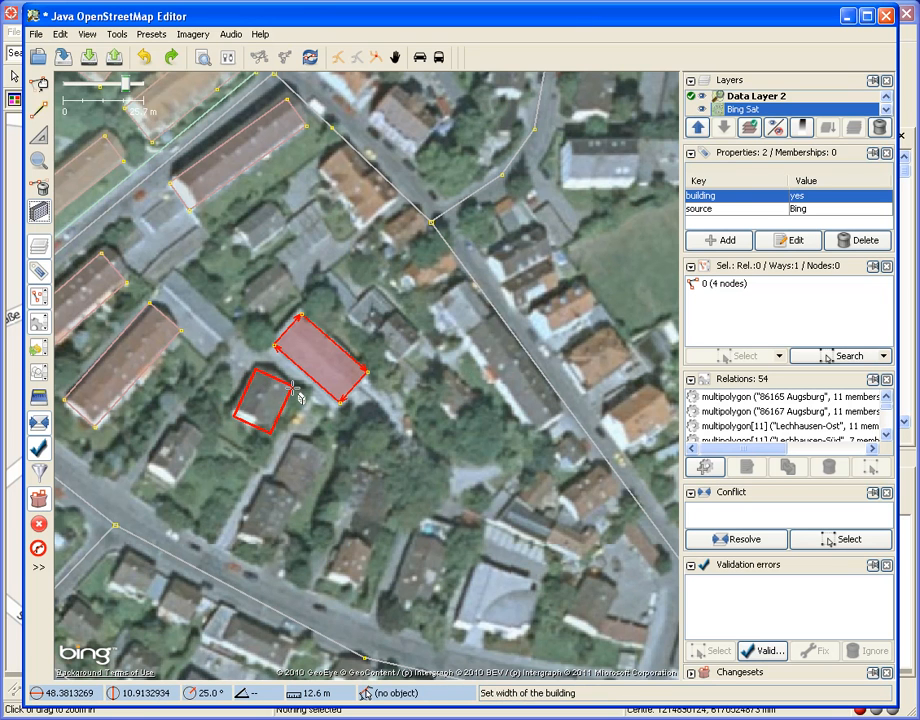
{"action": "left_click", "coordinate": [284, 388]}
- Trace the next house to the southwest, beside the street, as a rectangular building about 10.5 m wide
{"action": "left_click", "coordinate": [150, 477]}
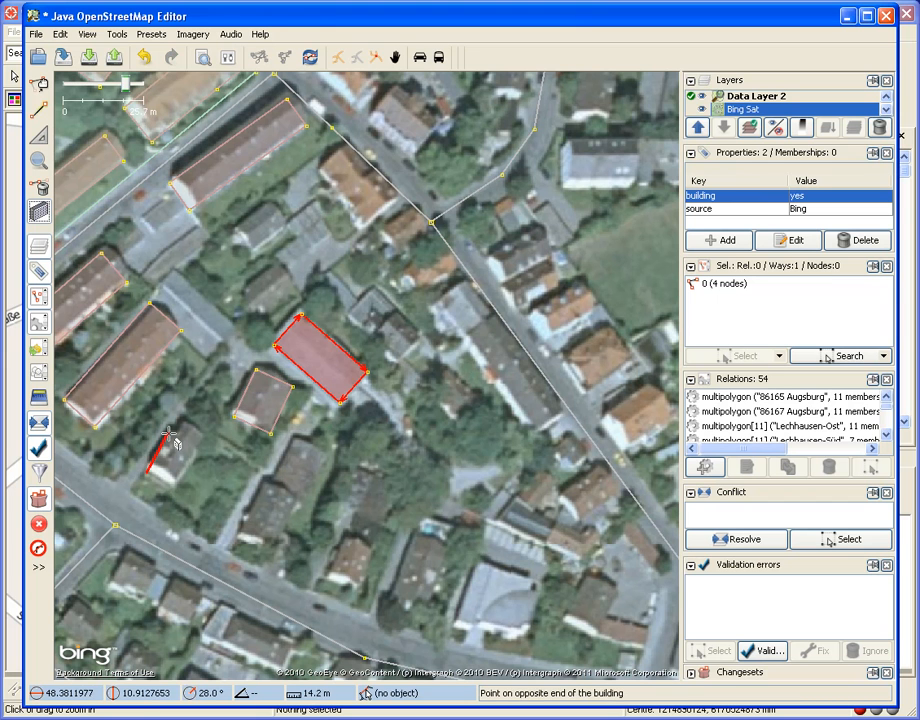
{"action": "left_click", "coordinate": [177, 437]}
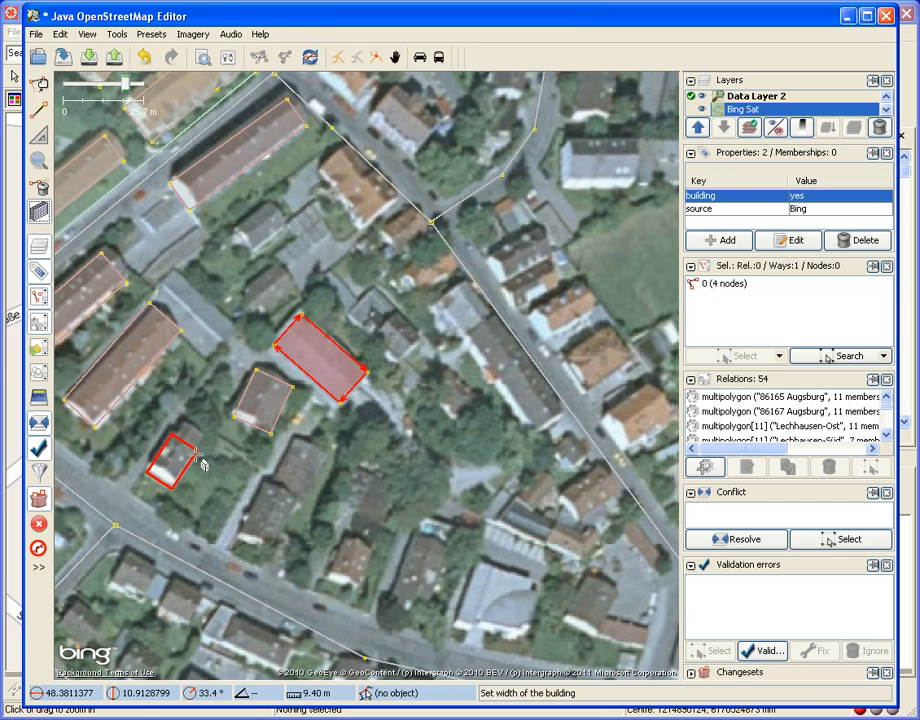
{"action": "left_click", "coordinate": [201, 447]}
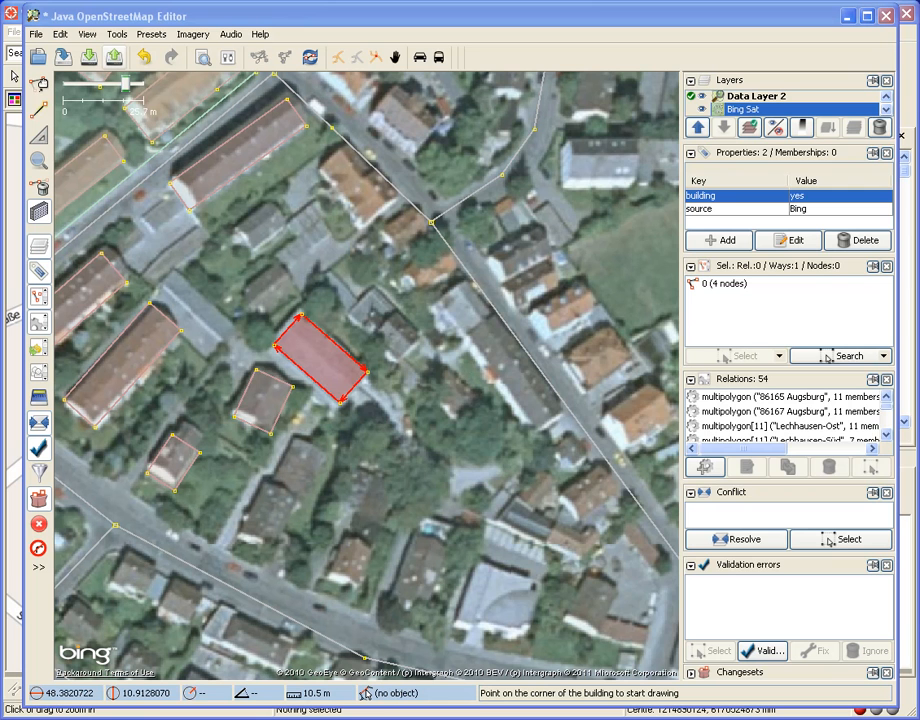
- Upload the new buildings to OpenStreetMap with the changeset comment "added buildings in Augsburg"
{"action": "left_click_drag", "start_coordinate": [593, 159], "coordinate": [480, 144]}
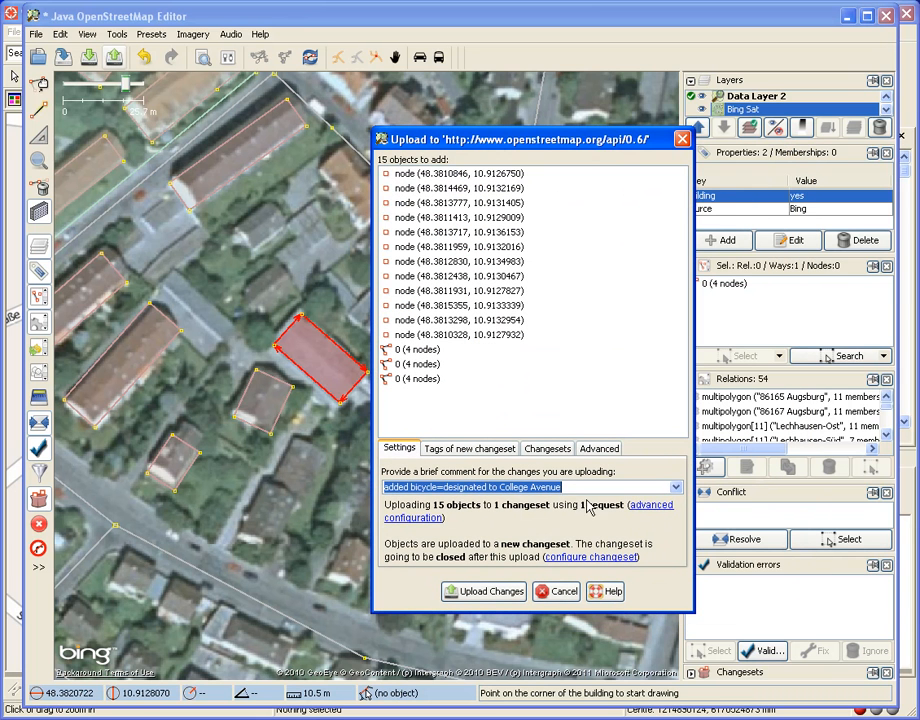
{"action": "type", "text": "building"}
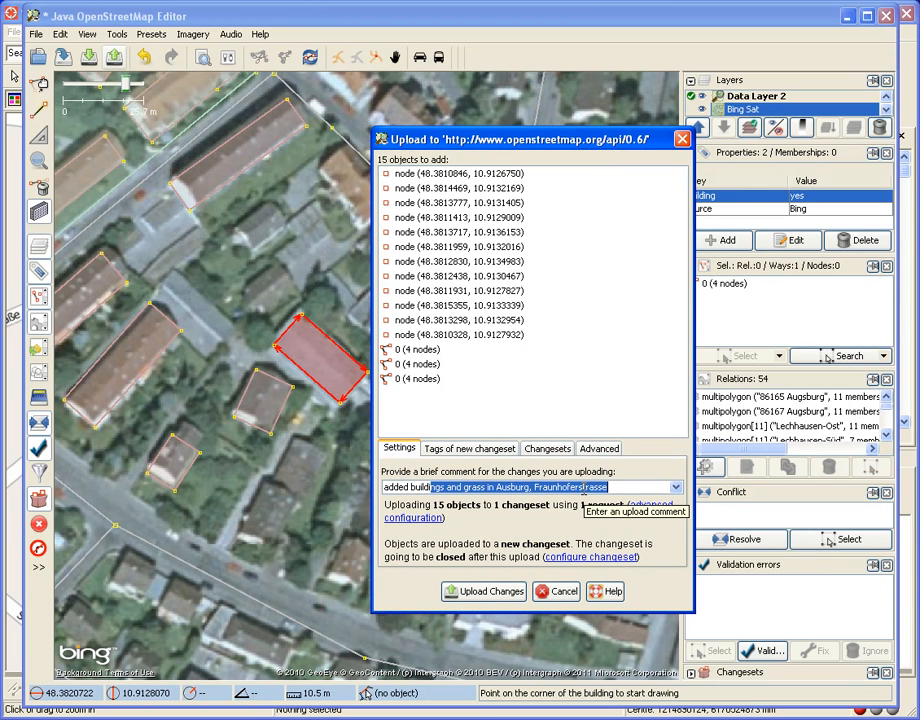
{"action": "type", "text": "s in Augsburg"}
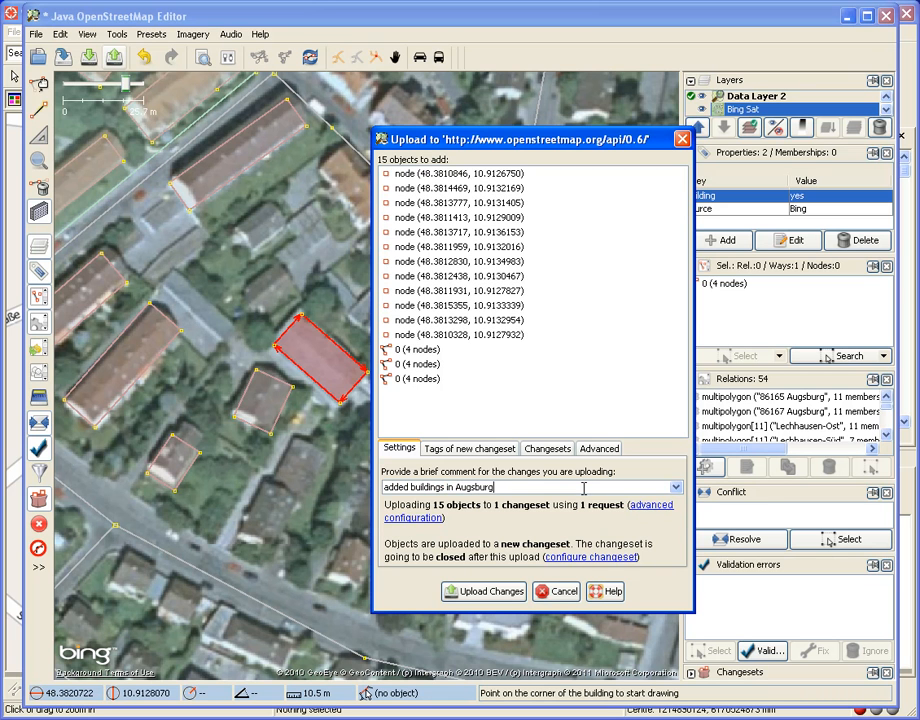
{"action": "left_click", "coordinate": [488, 591]}
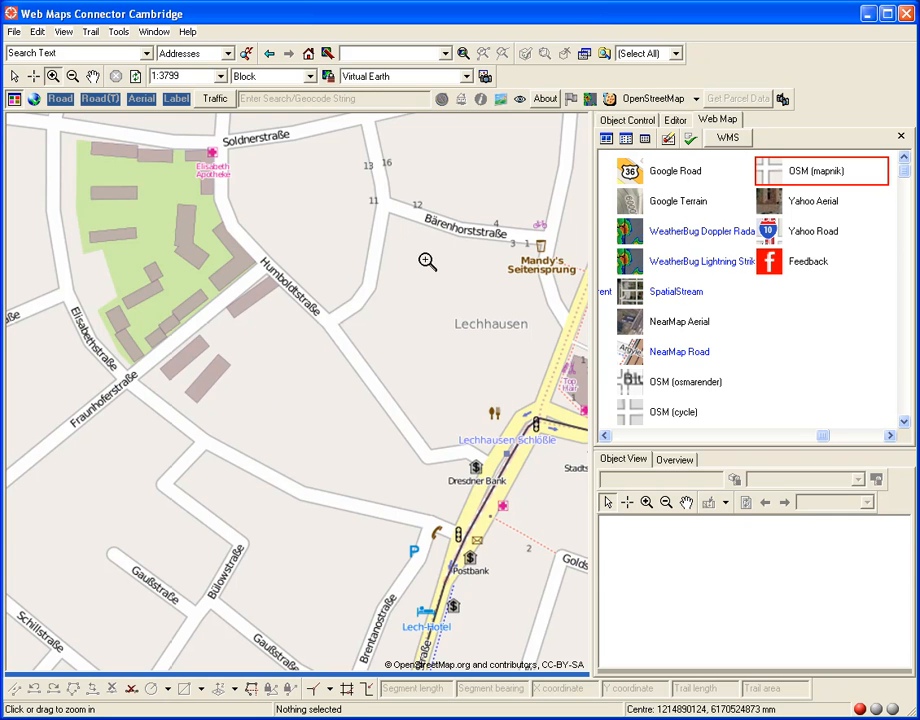
- Retrieve the OpenStreetMap vector data for the current Lechhausen map view, with the select tool active
{"action": "left_click", "coordinate": [15, 76]}
{"action": "left_click", "coordinate": [695, 99]}
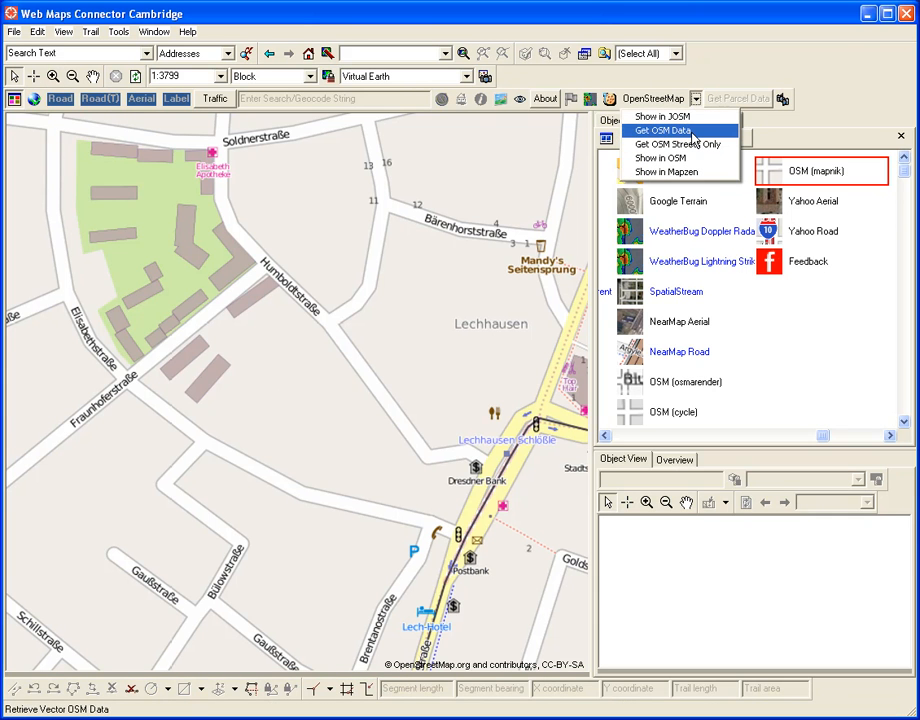
{"action": "left_click", "coordinate": [692, 133]}
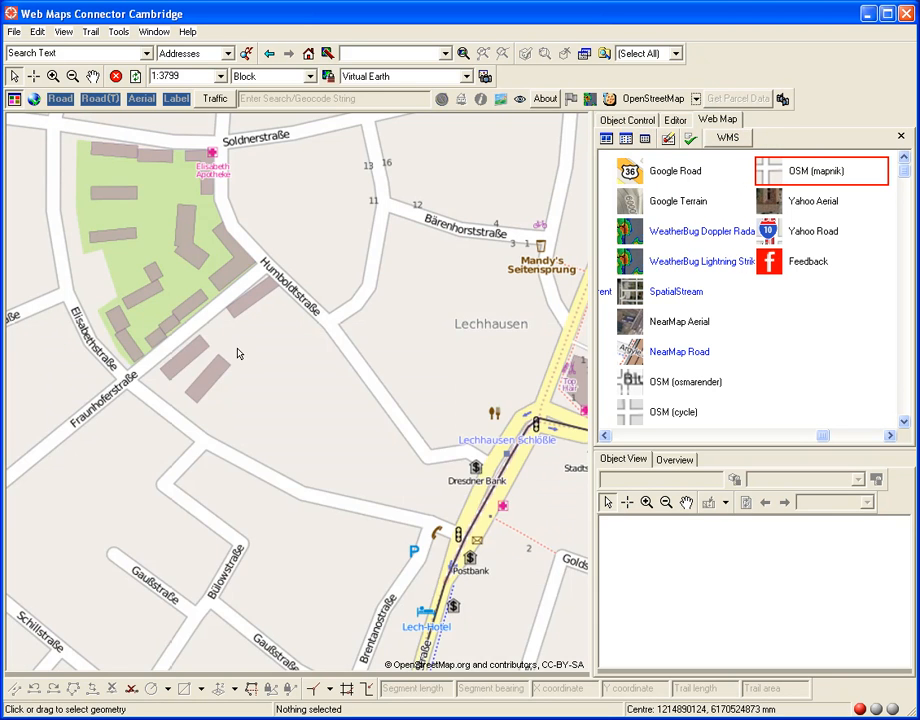
- Inspect the attributes and tags of the Humboldtstraße way, the Kantstraße way and the L-shaped building beside Humboldtstraße in the object editor
{"action": "left_click", "coordinate": [676, 120]}
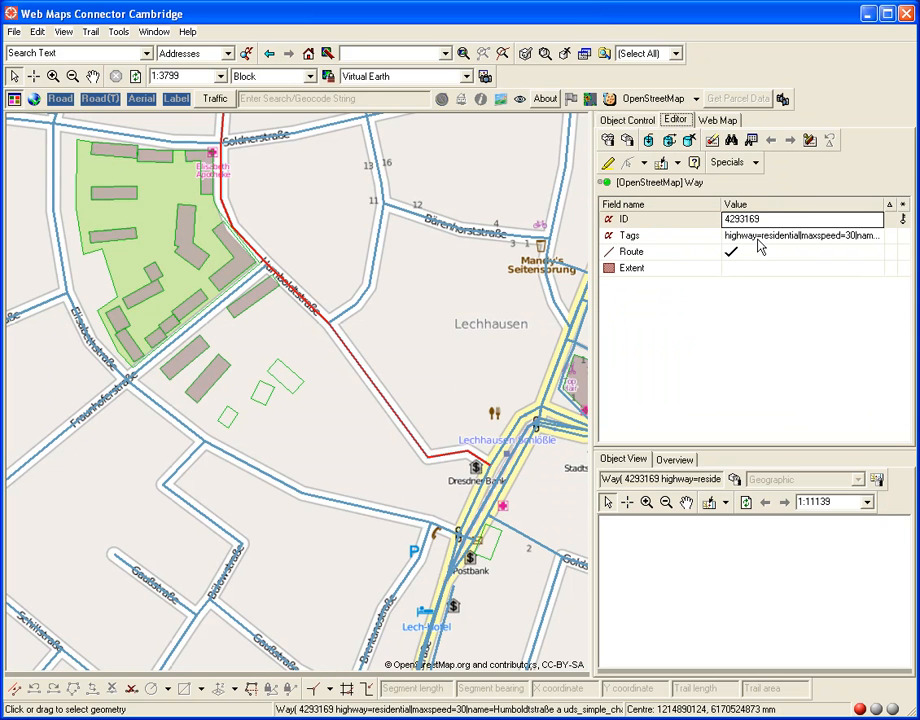
{"action": "left_click", "coordinate": [789, 236]}
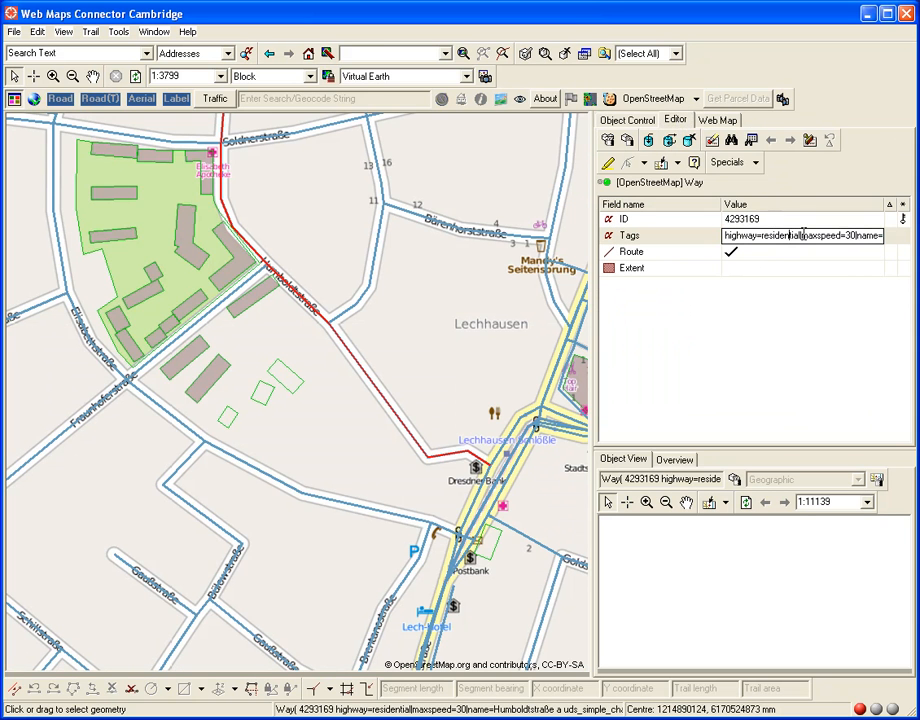
{"action": "left_click", "coordinate": [362, 309]}
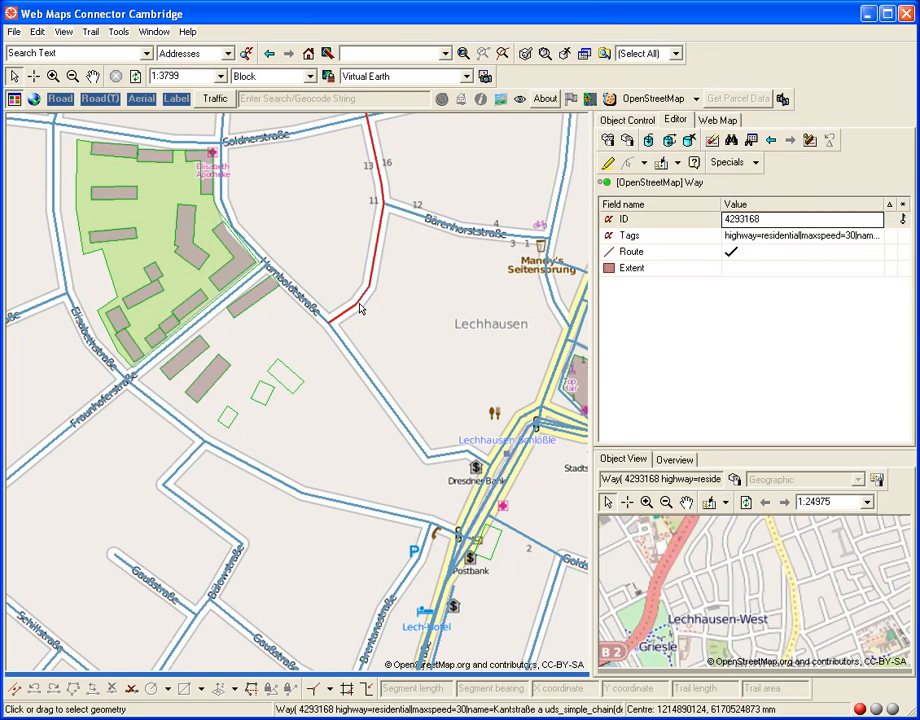
{"action": "left_click", "coordinate": [230, 286]}
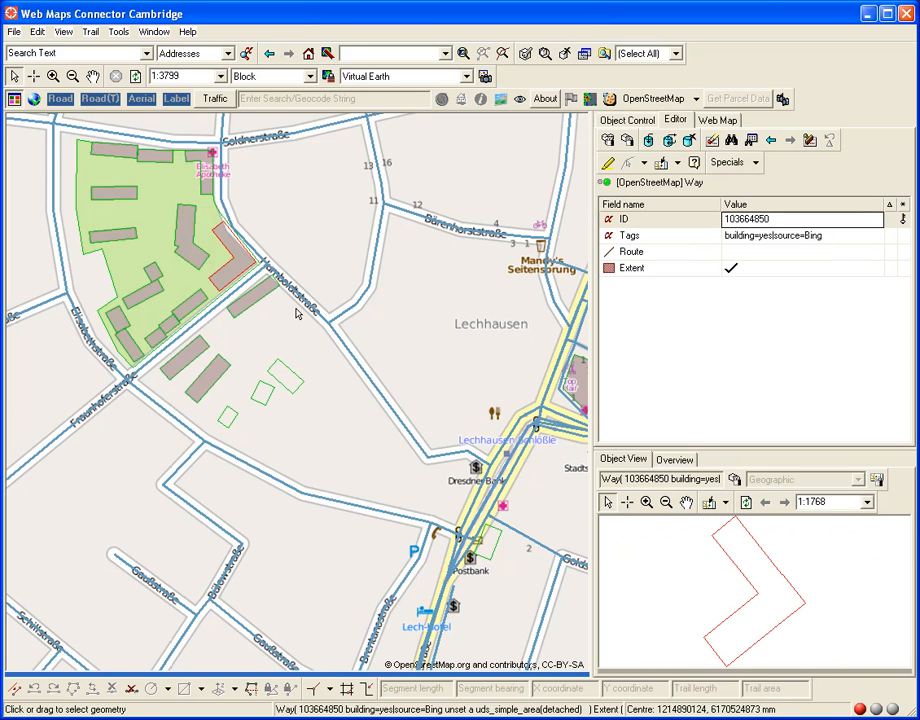
- Create a trail from the geometry of the Humboldtstraße way and clear that trail again
{"action": "left_click", "coordinate": [340, 343]}
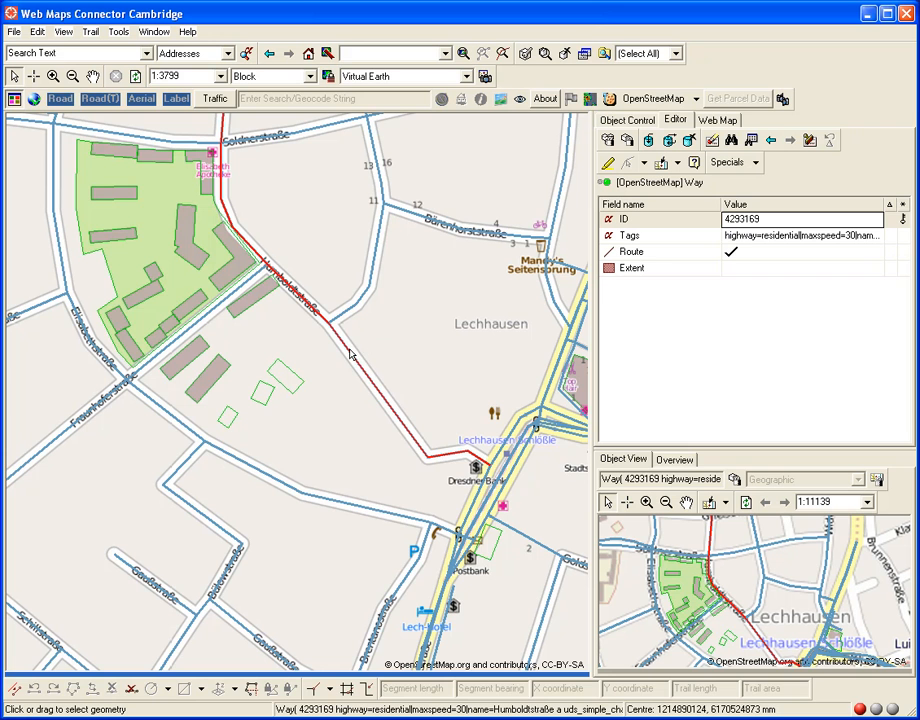
{"action": "right_click", "coordinate": [350, 353]}
{"action": "left_click", "coordinate": [394, 371]}
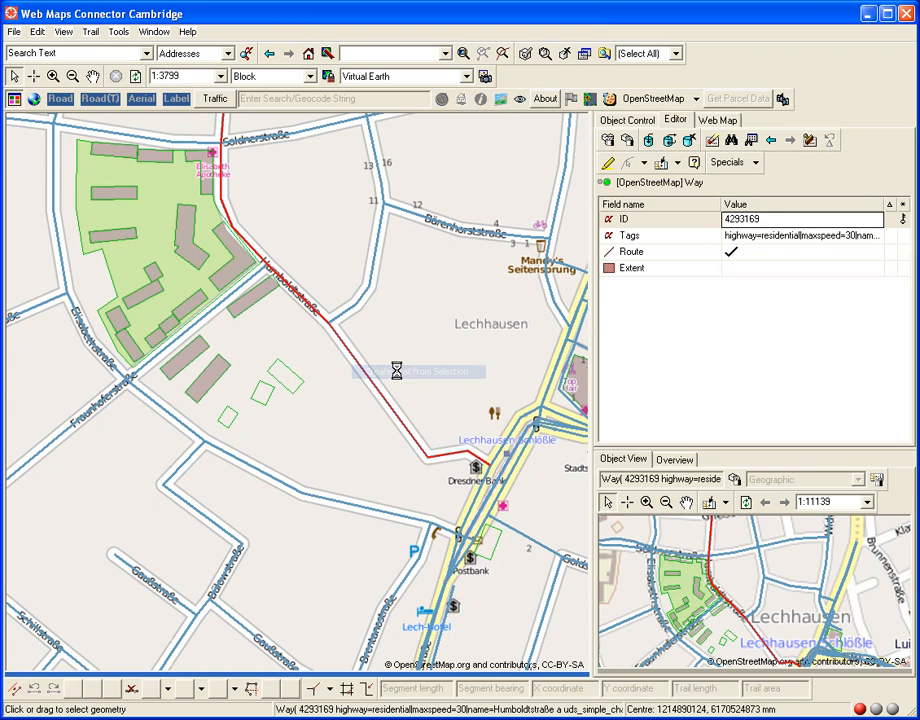
{"action": "right_click", "coordinate": [366, 352]}
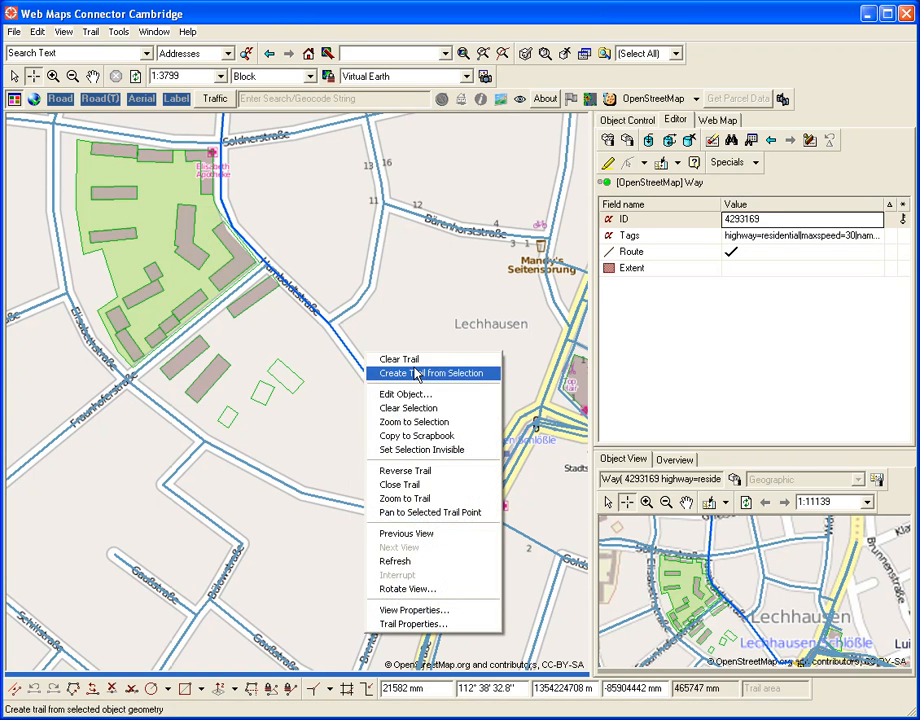
{"action": "left_click", "coordinate": [413, 360]}
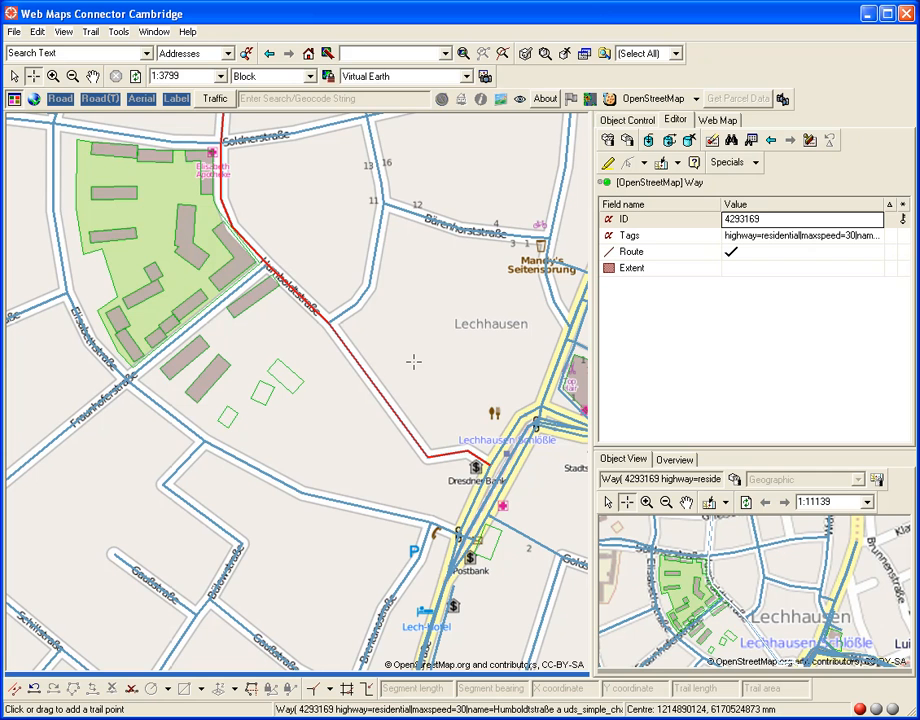
- Show the current map area in OSM using the OpenStreetMap options
{"action": "left_click", "coordinate": [696, 99]}
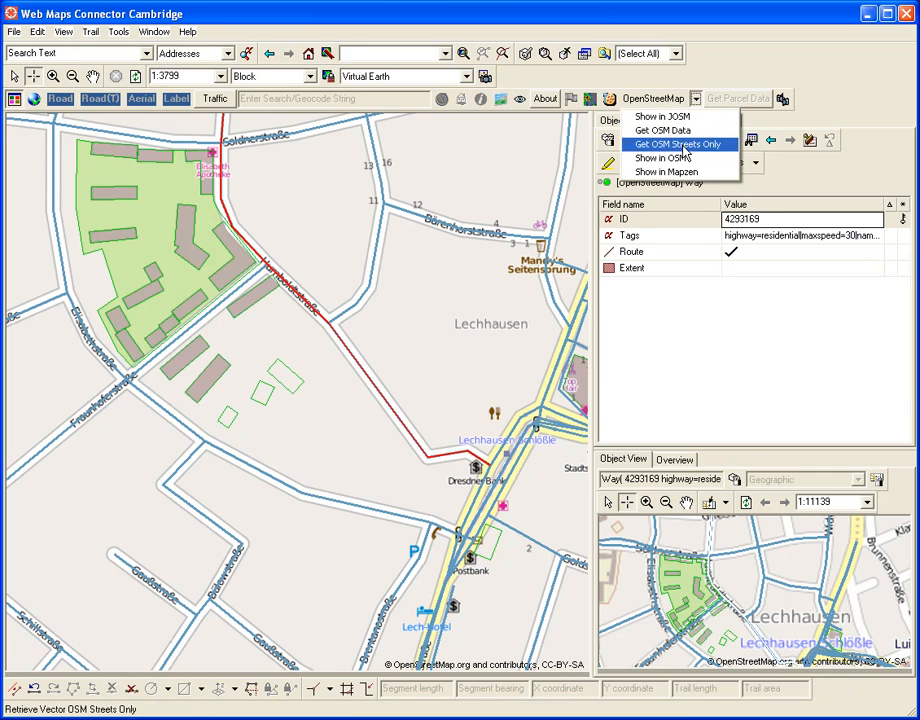
{"action": "left_click", "coordinate": [660, 158]}
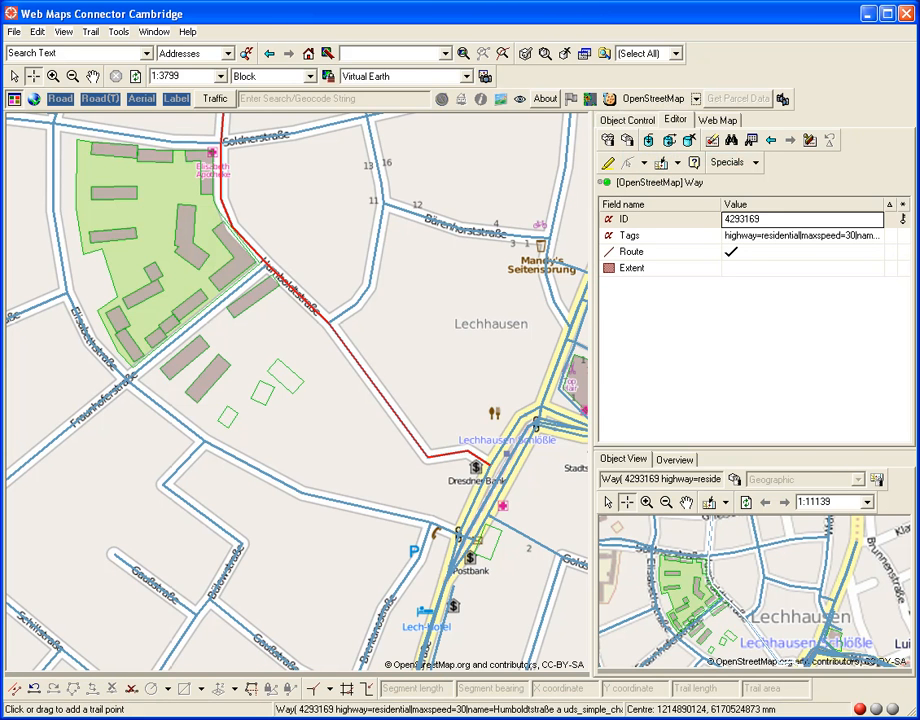